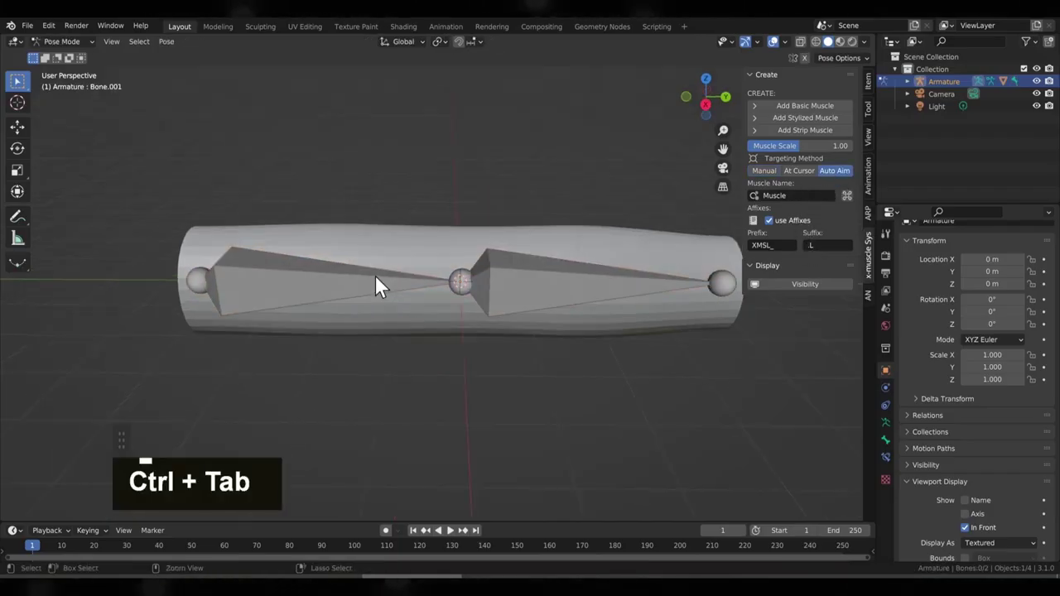
Step: Add a stylized muscle across both arm bones and display it In Front of the arm mesh
left_click(524, 284, "shift")
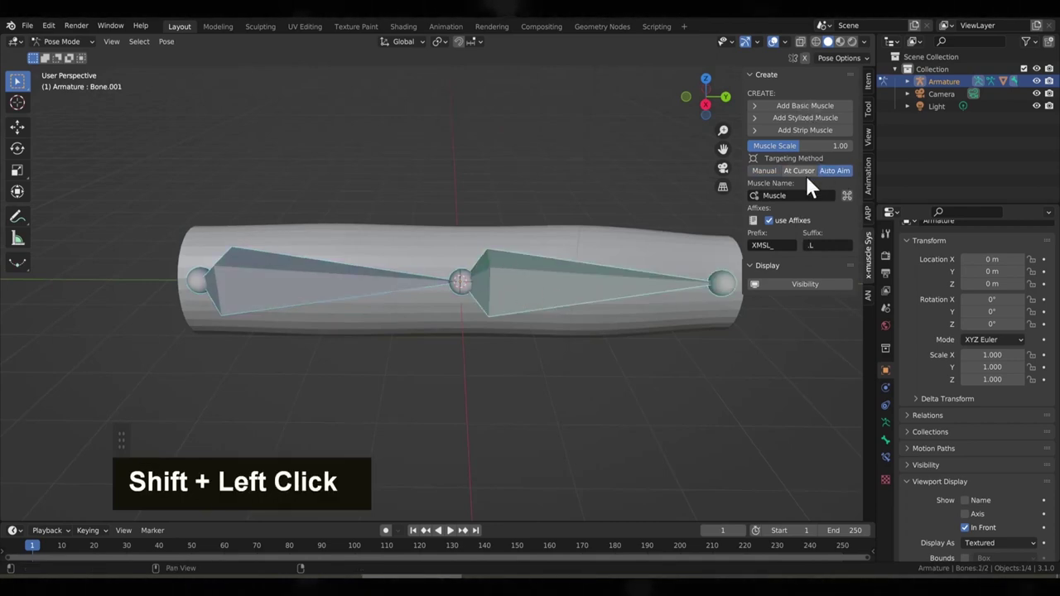
left_click(826, 119)
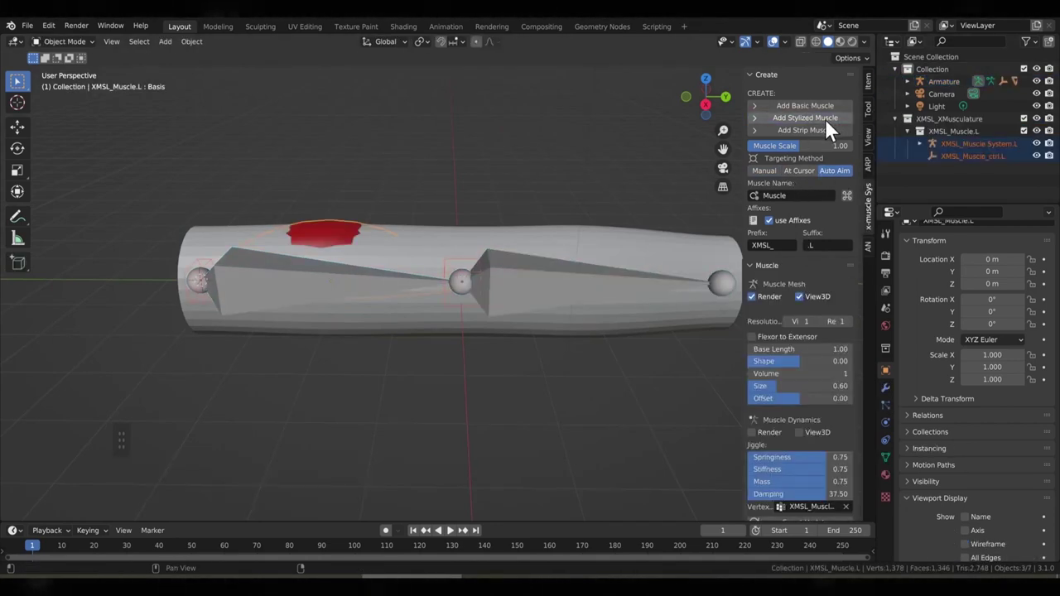
scroll(905, 406, "down", 2)
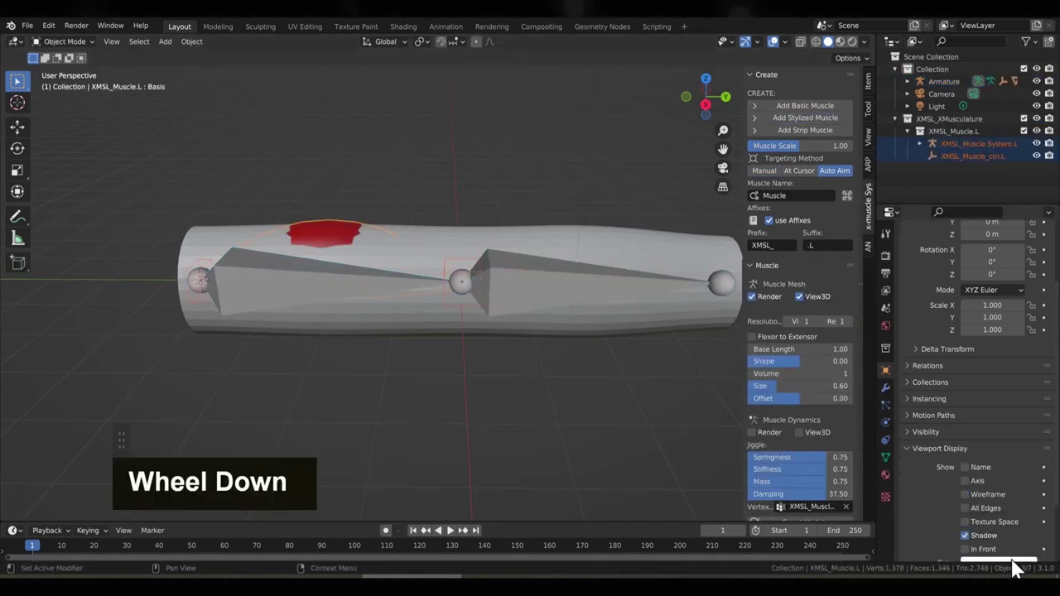
left_click(965, 549)
scroll(431, 225, "down", 2)
middle_click_drag(431, 223, 445, 199)
scroll(466, 248, "up", 1)
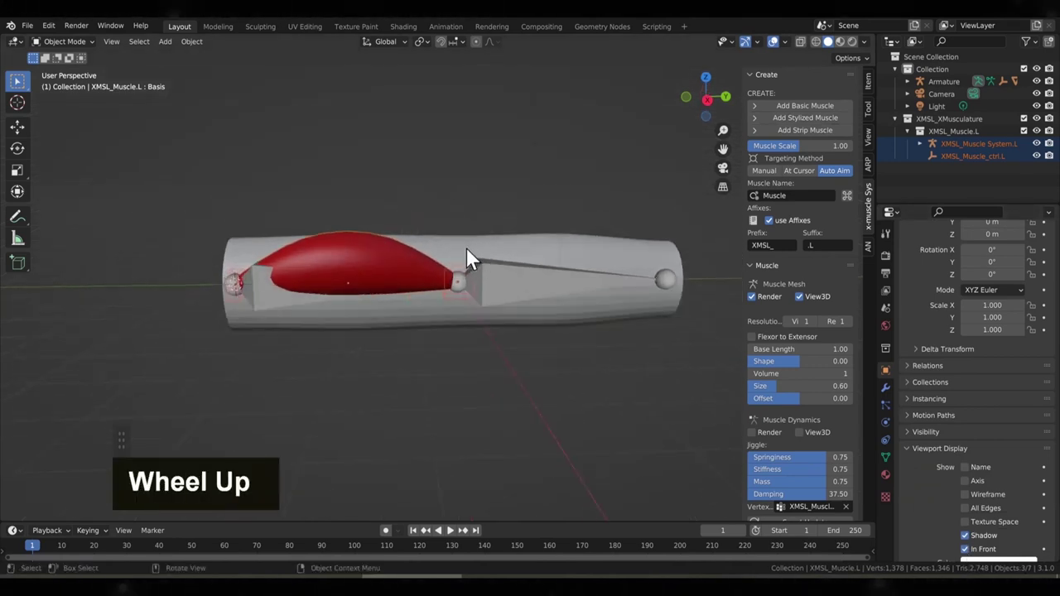
scroll(467, 257, "up", 1)
Step: Test the muscle by rotating the forearm in Pose Mode, then cancel the bend
left_click(550, 275)
key("ctrl+Tab")
key("r")
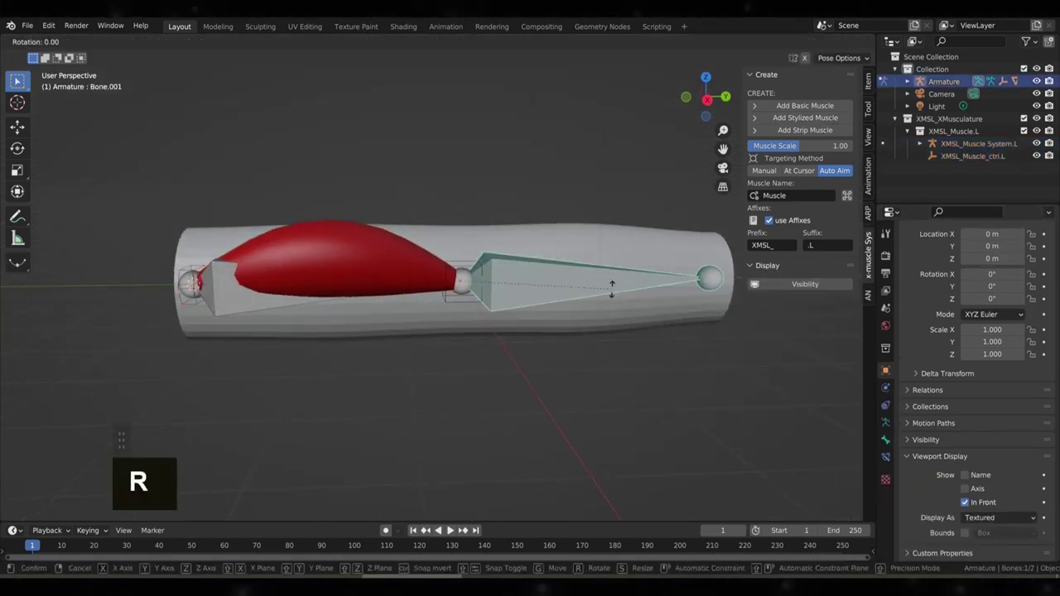
right_click(646, 306)
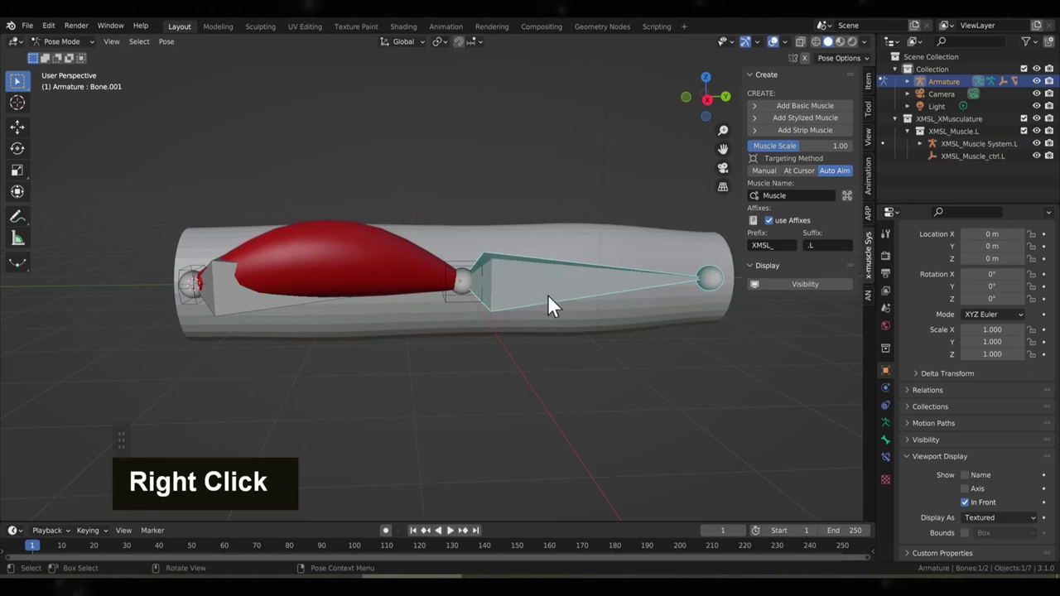
Step: Back in Object Mode, move the muscle control along Y in the right side view
left_click(466, 264)
key("ctrl+Tab")
left_click(457, 271)
scroll(458, 272, "up", 4)
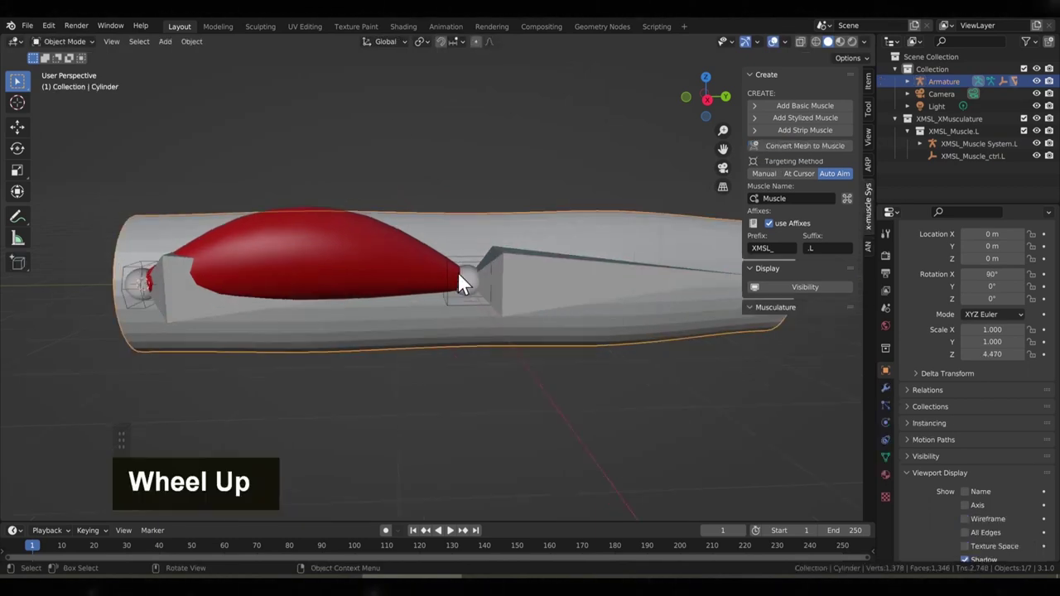
left_click(506, 227)
scroll(563, 307, "down", 4)
scroll(682, 189, "up", 3)
key("KP_3")
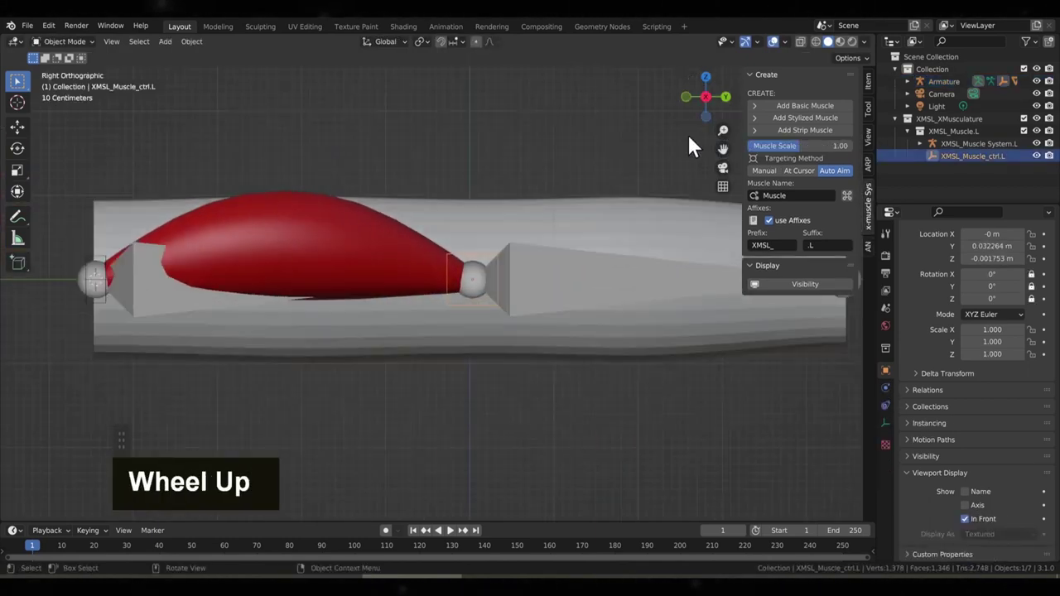
key("g")
key("y")
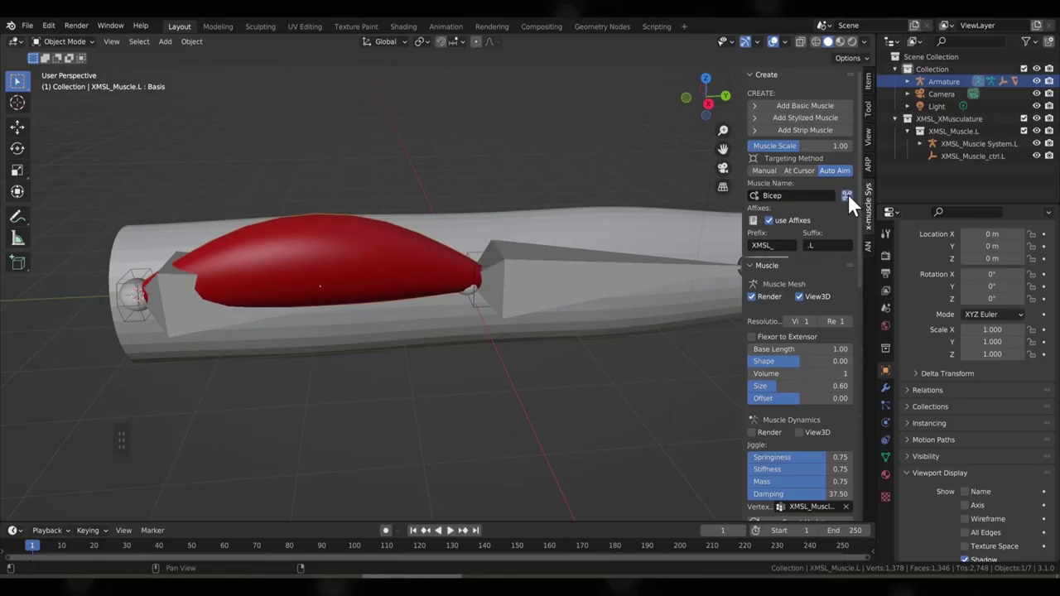
Step: Rename the muscle objects to 'Bicep', then select the red muscle mesh and hide it
left_click(848, 195)
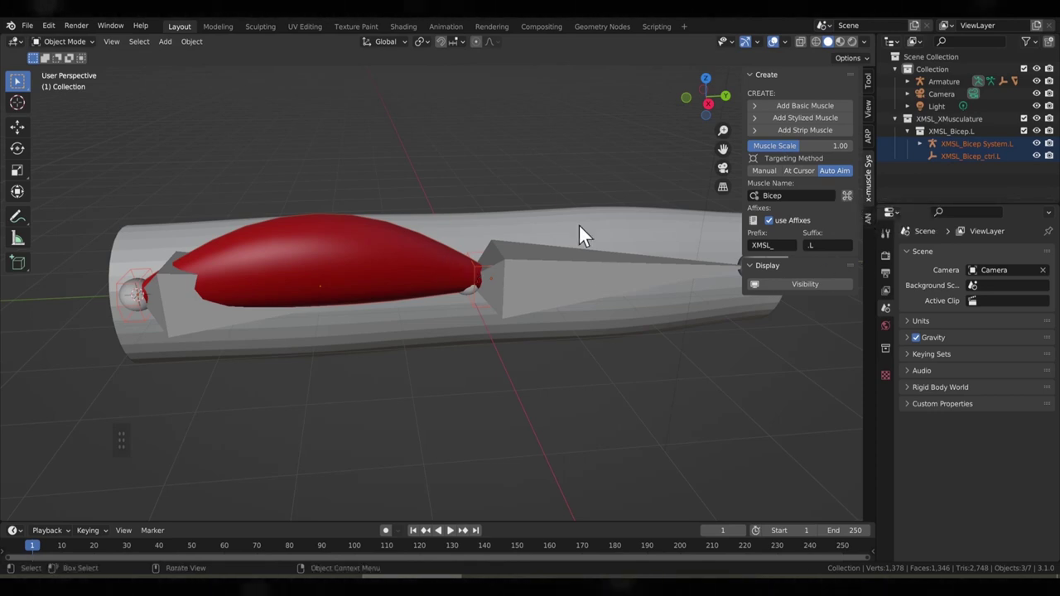
scroll(537, 255, "down", 1)
left_click(413, 248)
middle_click_drag(412, 248, 626, 267)
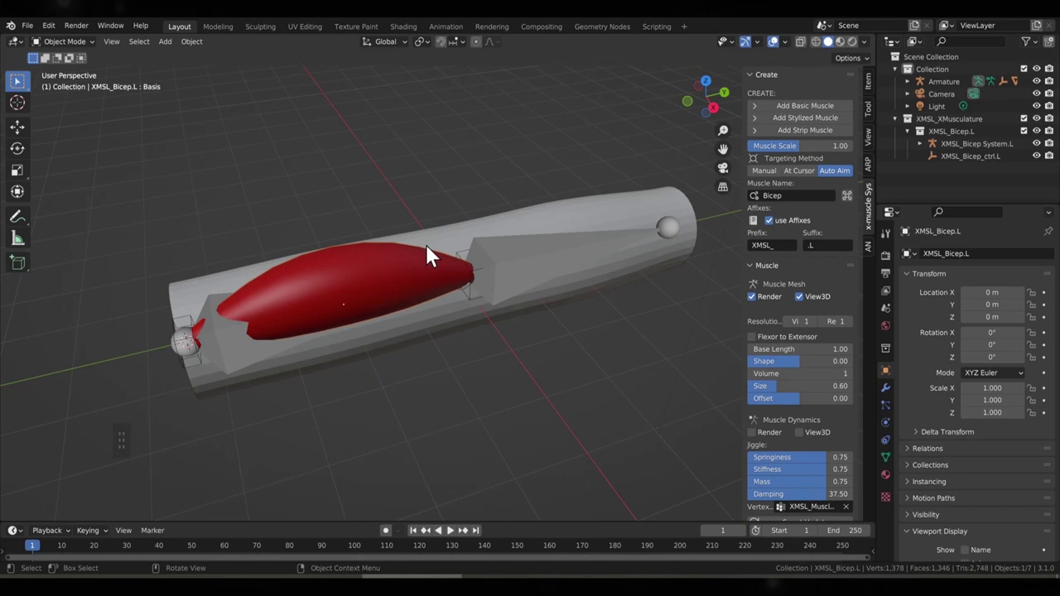
left_click(393, 264)
left_click(343, 247)
key("h")
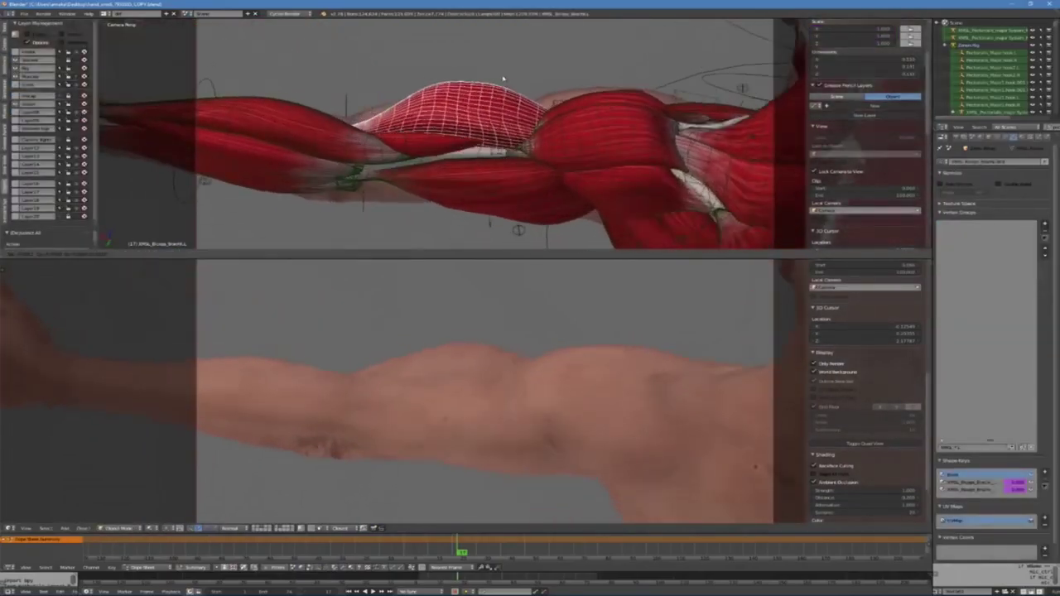
middle_click_drag(492, 83, 564, 151)
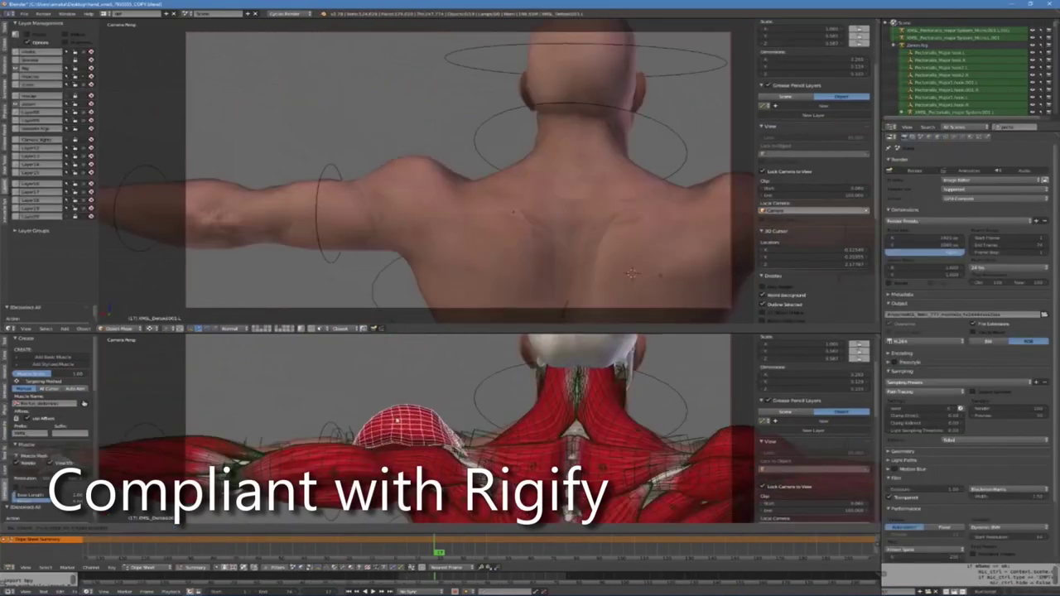
Step: Test-bend the forearm bone around X, then cancel to straighten the arm
key("r")
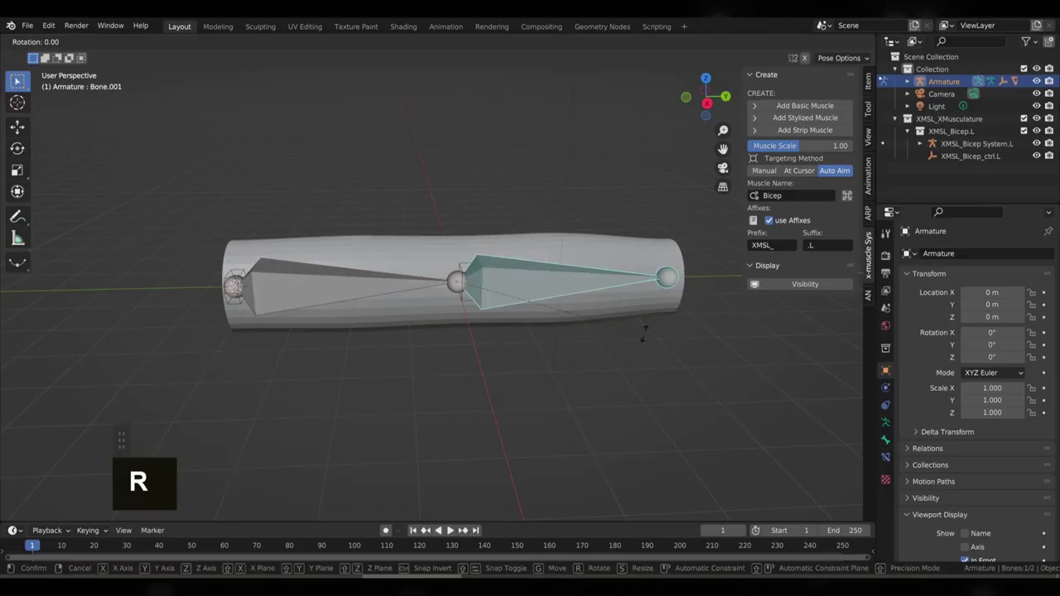
key("x")
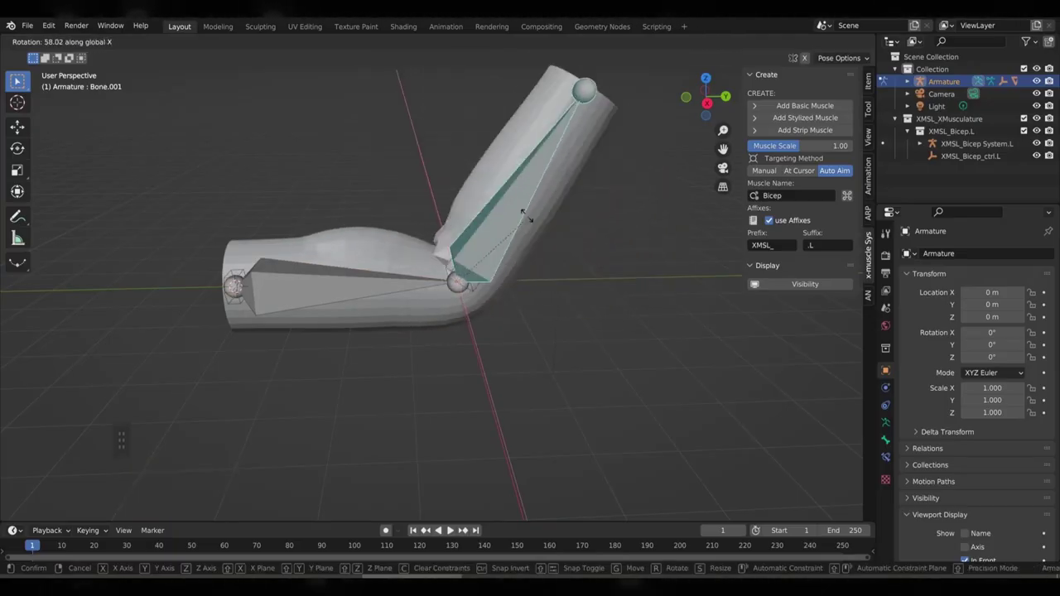
right_click(307, 198)
middle_click_drag(304, 199, 338, 190)
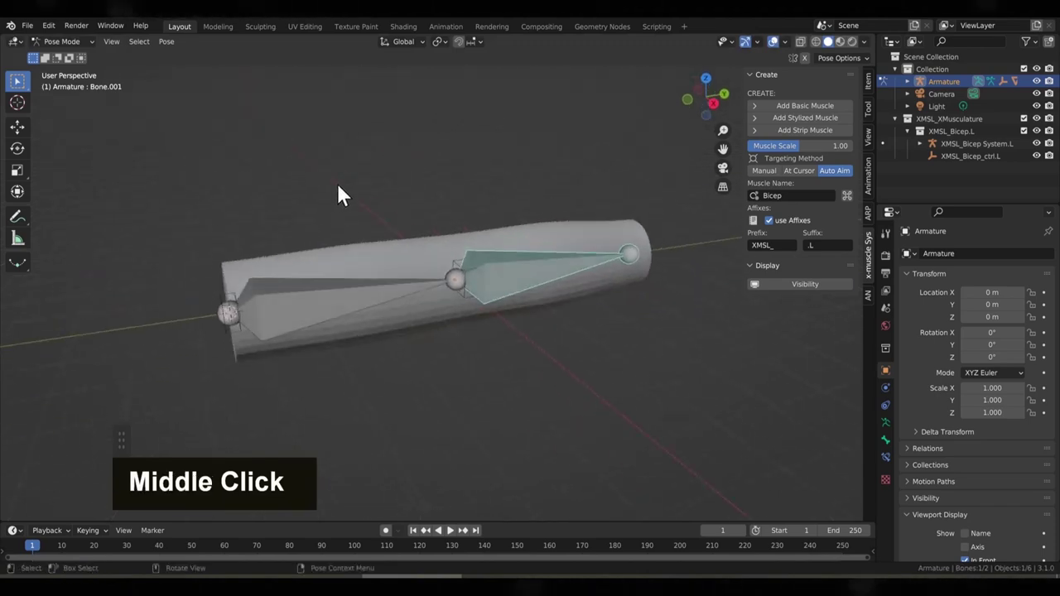
scroll(502, 267, "up", 3)
Step: Switch the viewport shading to Material Preview so the body shows skin colour
key("r")
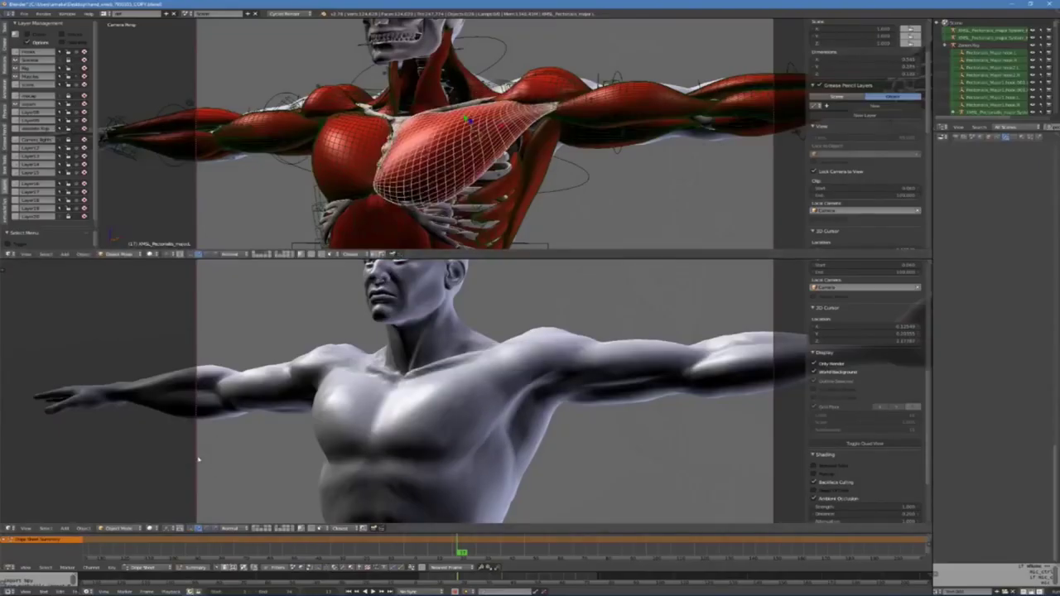
left_click(149, 528)
left_click(178, 497)
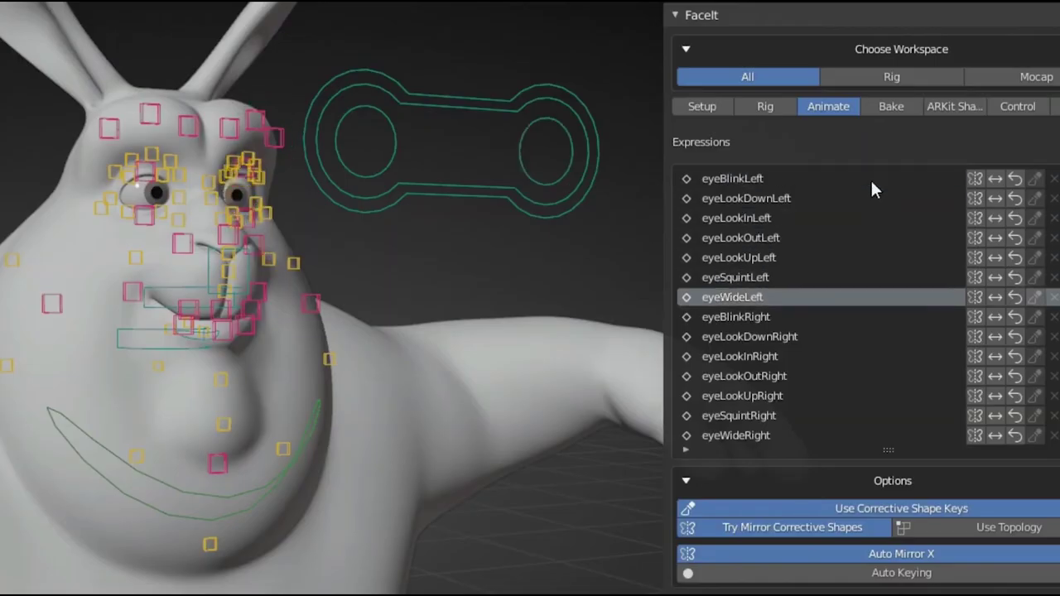
Step: Load the Audio2Face expression set, appending it to the existing Faceit expressions
scroll(871, 189, "down", 20, "ctrl")
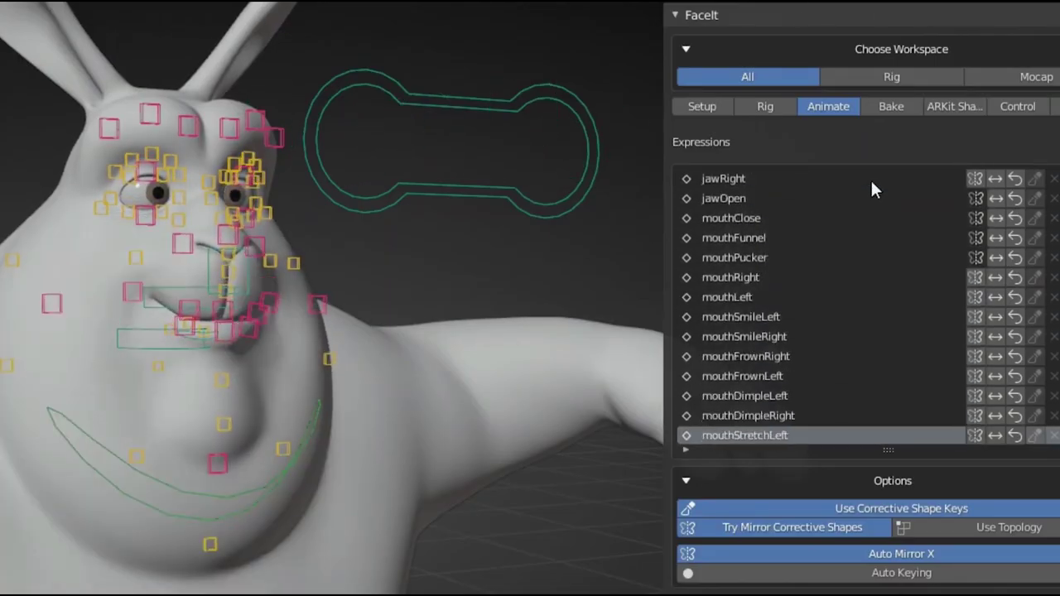
scroll(871, 178, "down", 8, "ctrl")
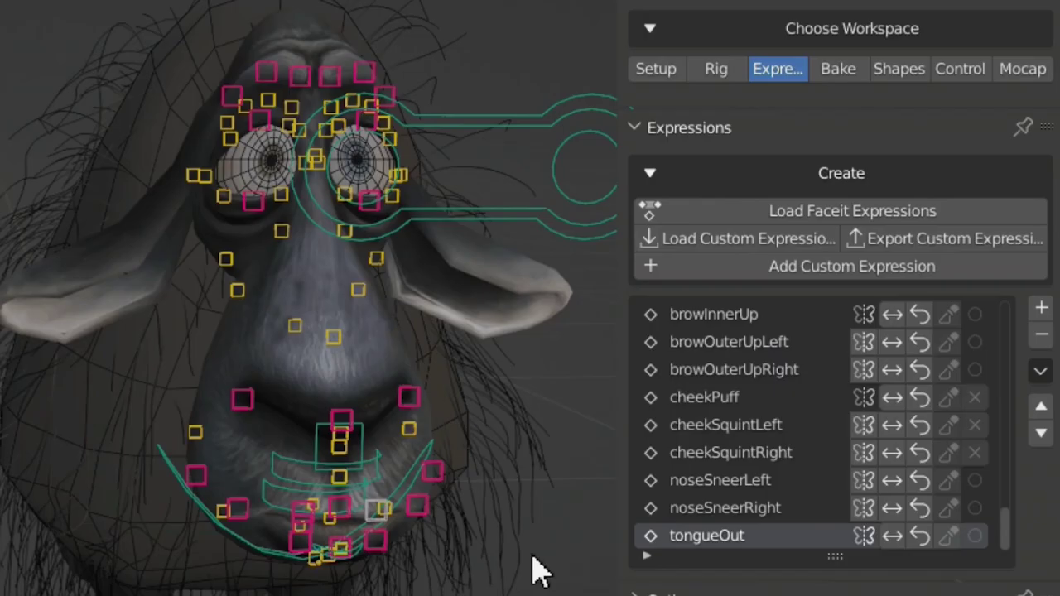
left_click(776, 210)
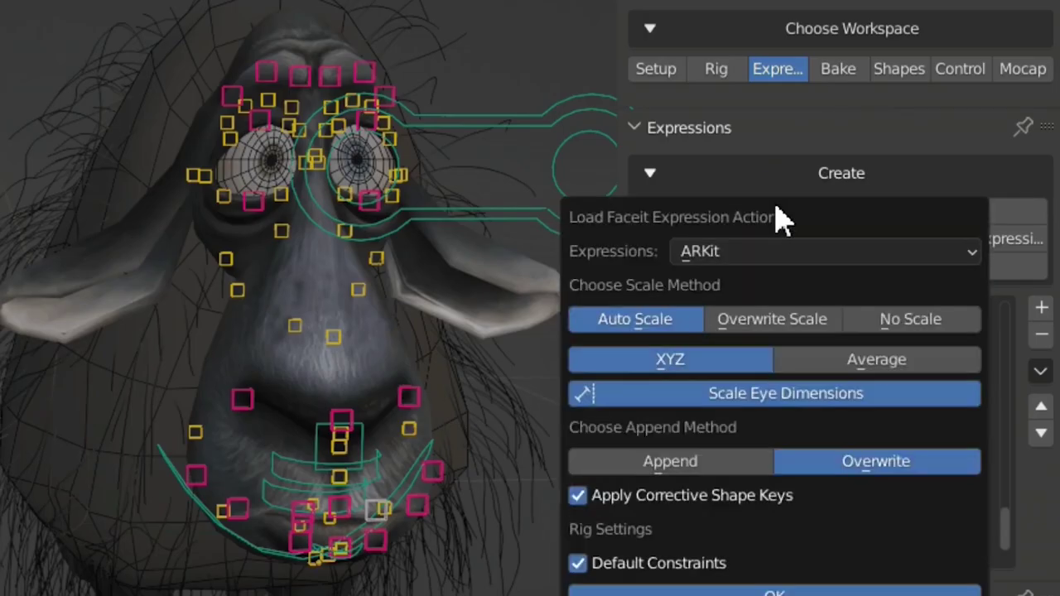
left_click(774, 251)
left_click(769, 319)
left_click(713, 465)
left_click(775, 594)
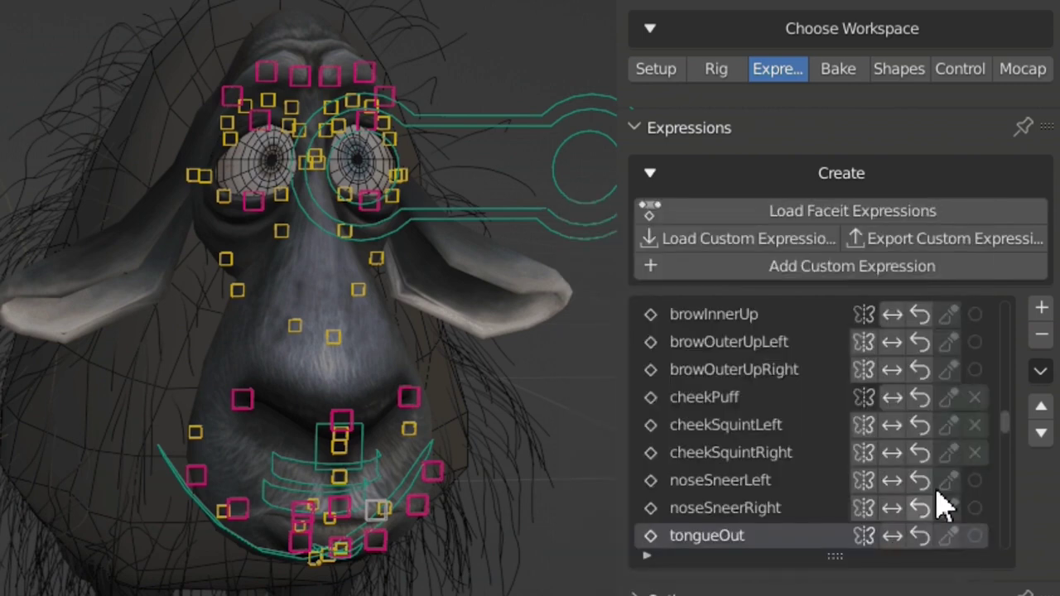
scroll(1005, 466, "down", 5)
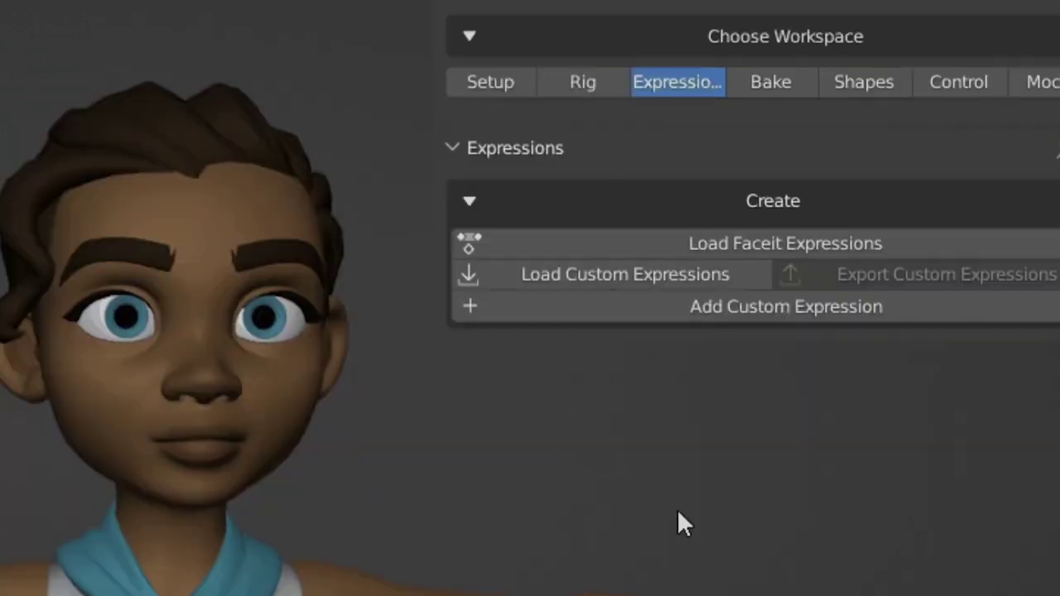
Step: Add the mirrored eyeblink_L custom expression, bake shape keys, and apply the FaceCap recording
left_click(746, 305)
type("eyeblink")
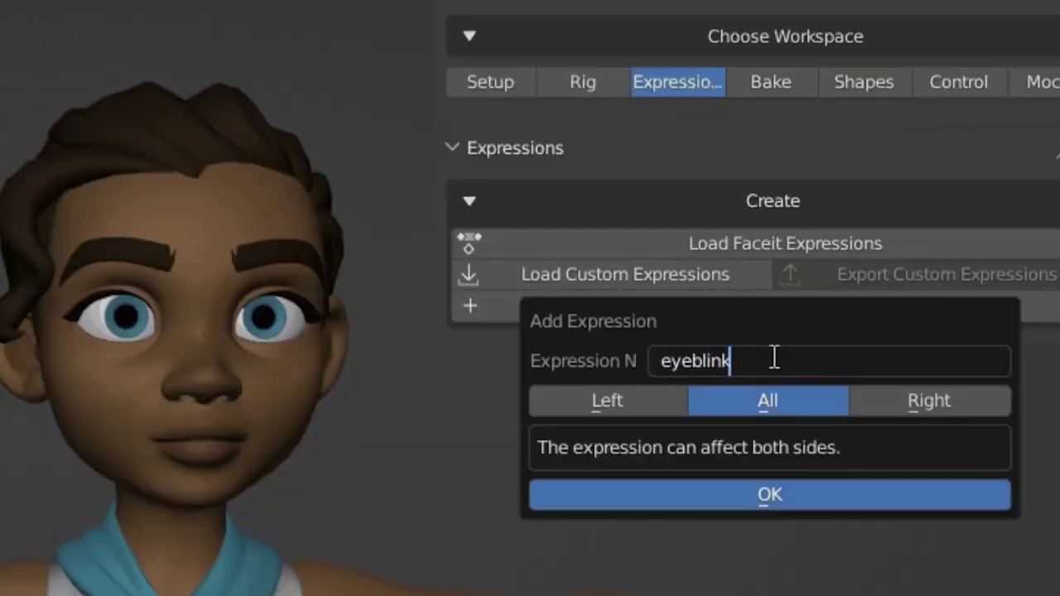
type("_L")
key("Return")
left_click(649, 520)
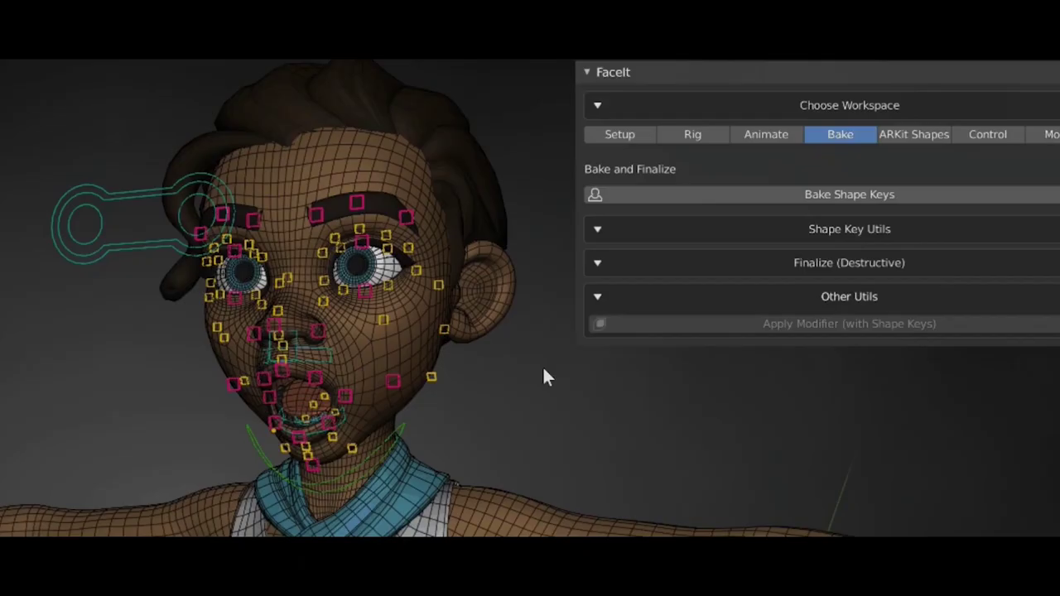
left_click(758, 196)
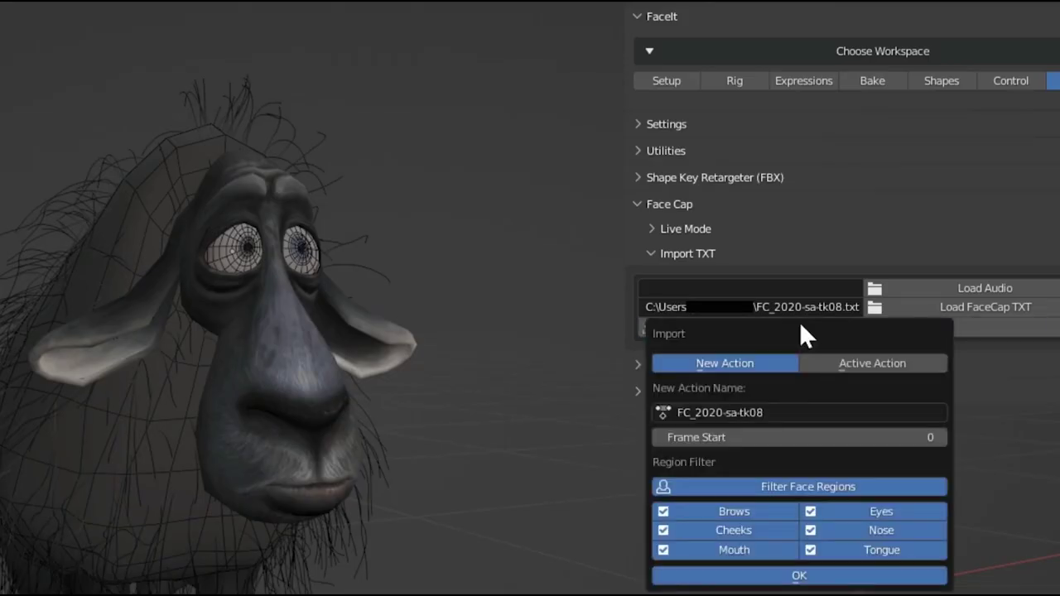
left_click(776, 577)
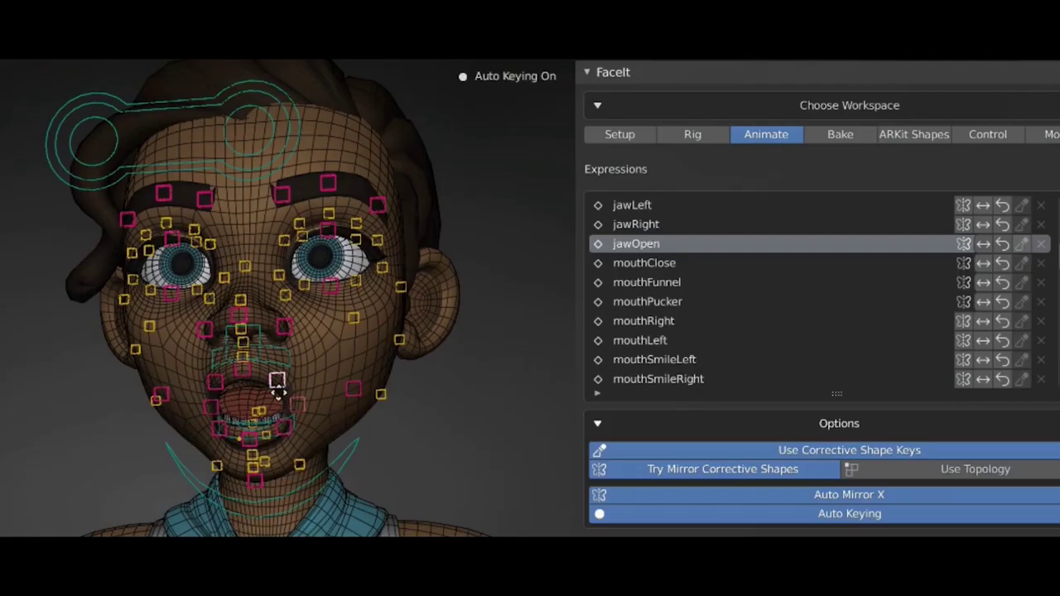
Step: Preview the mouthClose expression and fill the ARKit target shapes from a preset
left_click(454, 462)
left_click(645, 263)
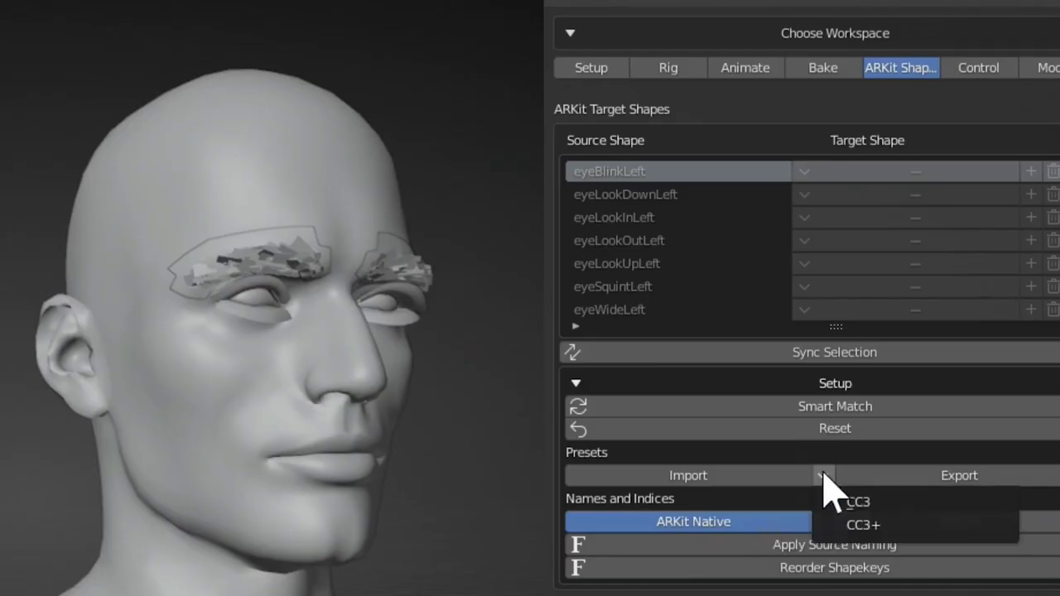
left_click(864, 525)
Step: Using the head as source, initialize retargeting and retarget the Take 001.003 action onto the character
scroll(757, 256, "down", 10)
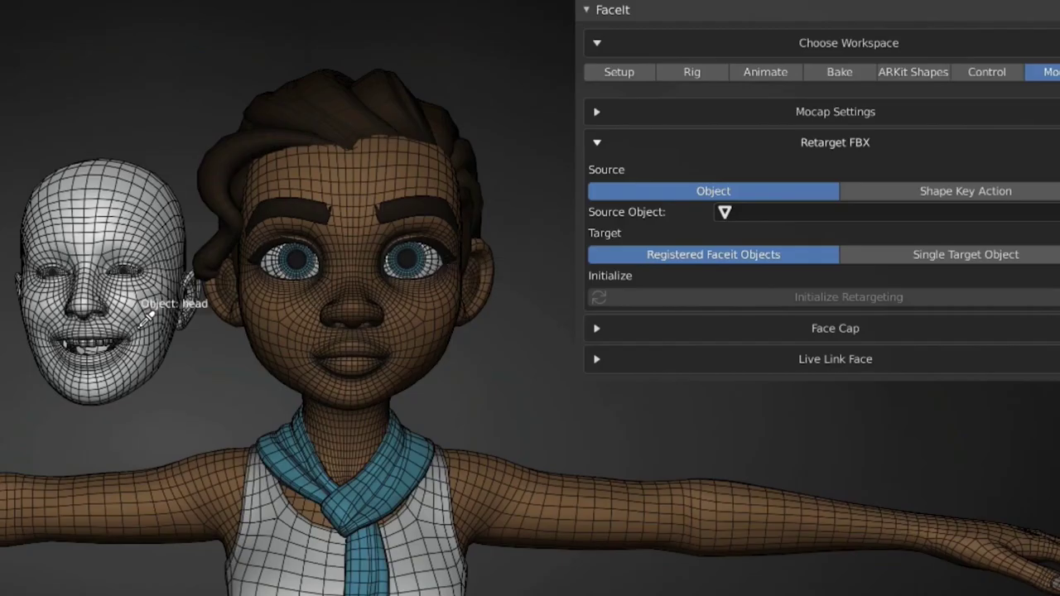
left_click(145, 317)
left_click(729, 298)
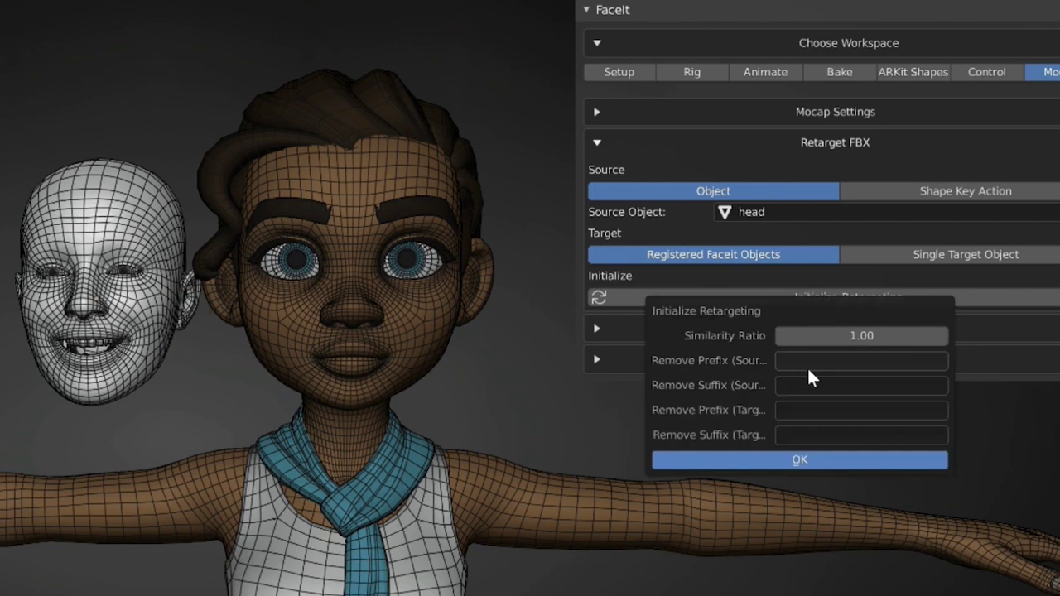
left_click(808, 460)
left_click(820, 497)
left_click_drag(820, 496, 721, 425)
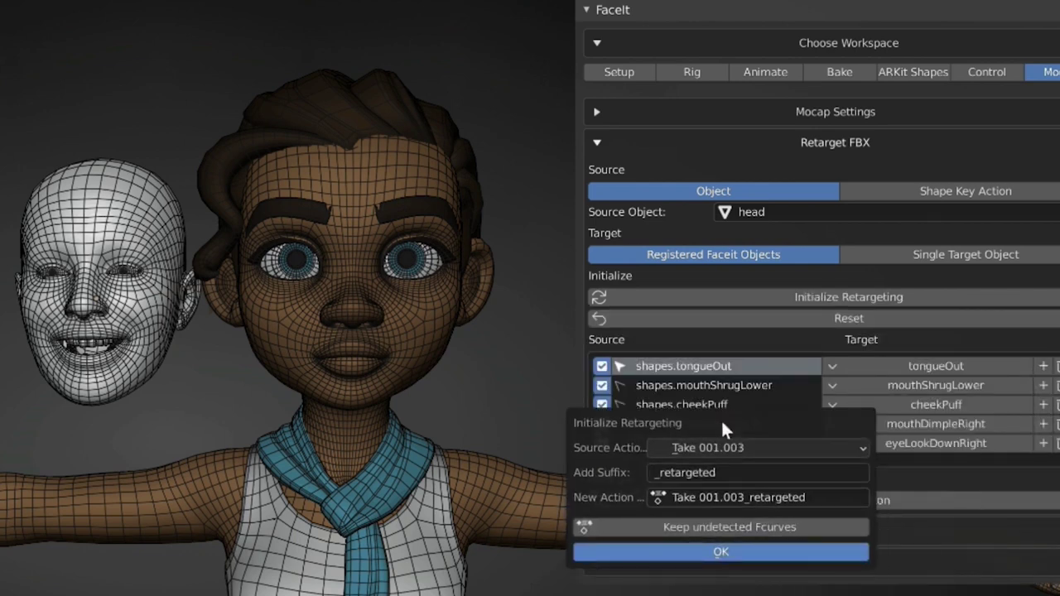
left_click(735, 550)
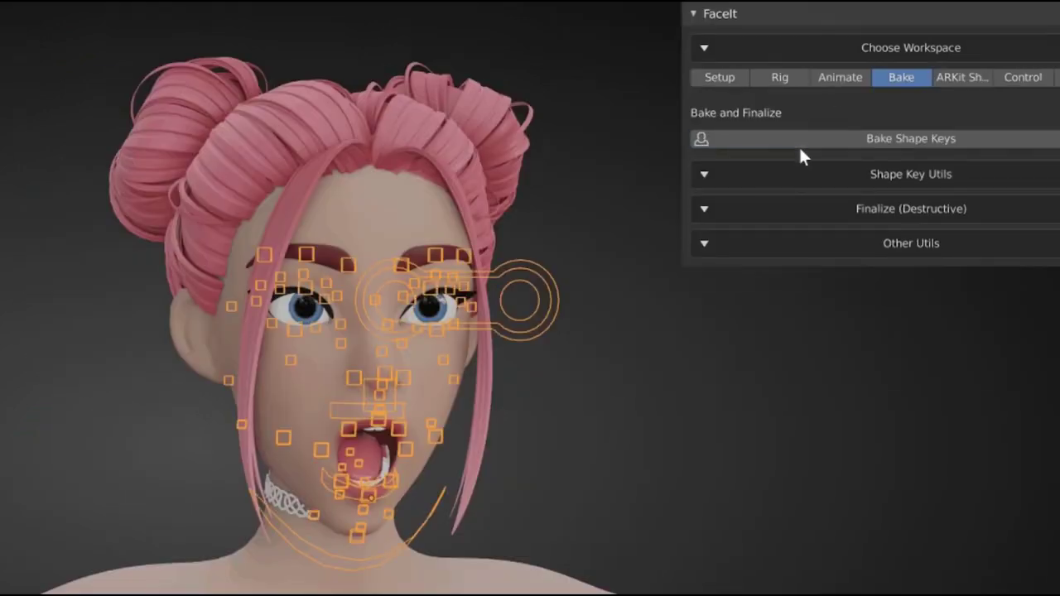
Step: Send the rig back to landmarks, keeping expressions, and regenerate the facial rig
left_click(787, 77)
left_click(804, 133)
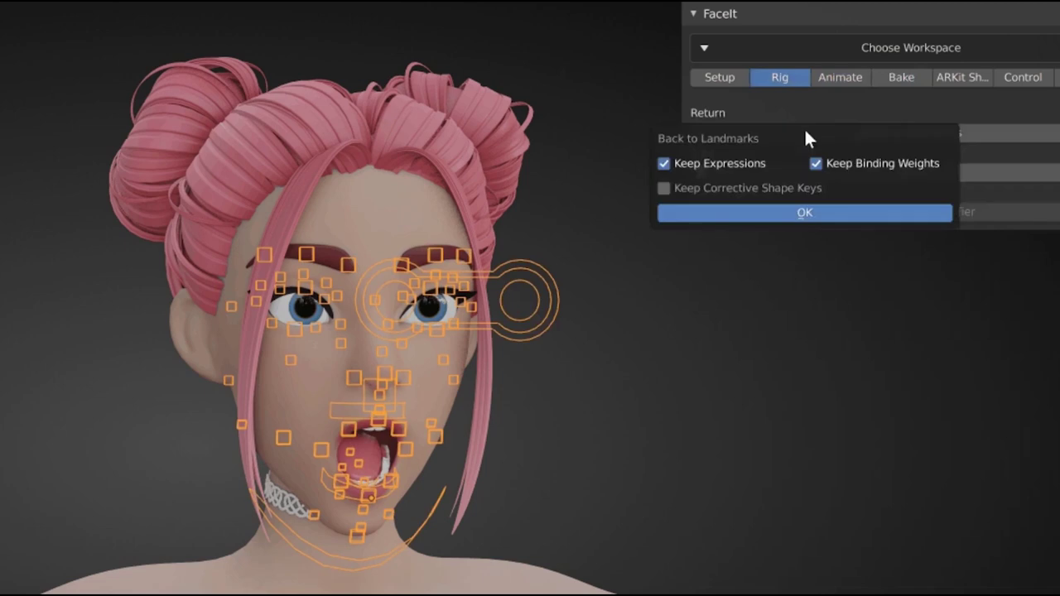
left_click(785, 213)
left_click(911, 212)
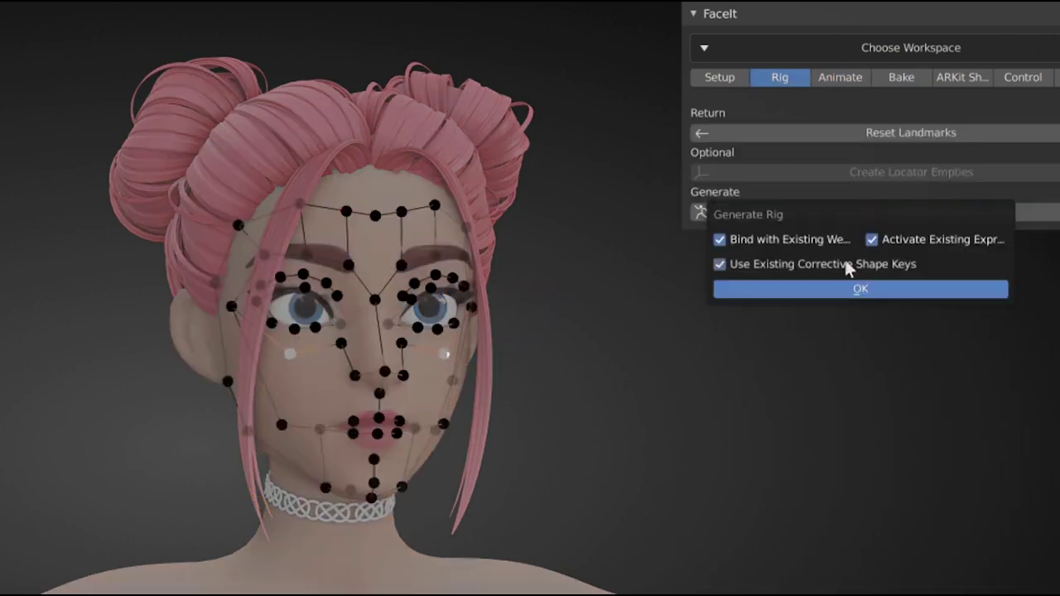
left_click(857, 288)
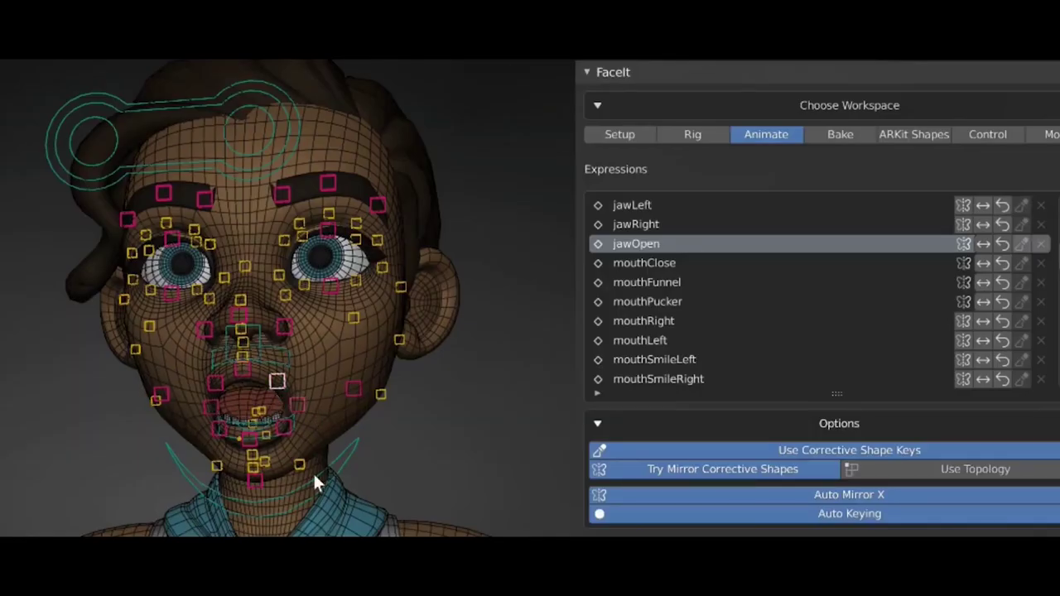
Step: On mouthClose, enable corrective shape keys and adjust the pose amplify strength
left_click(654, 263)
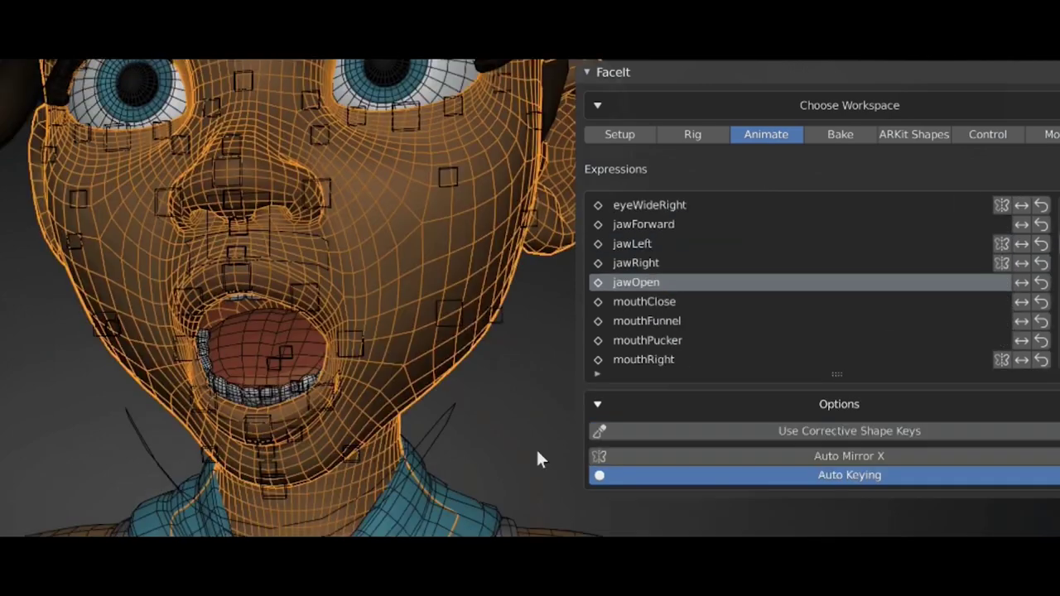
left_click(1021, 283)
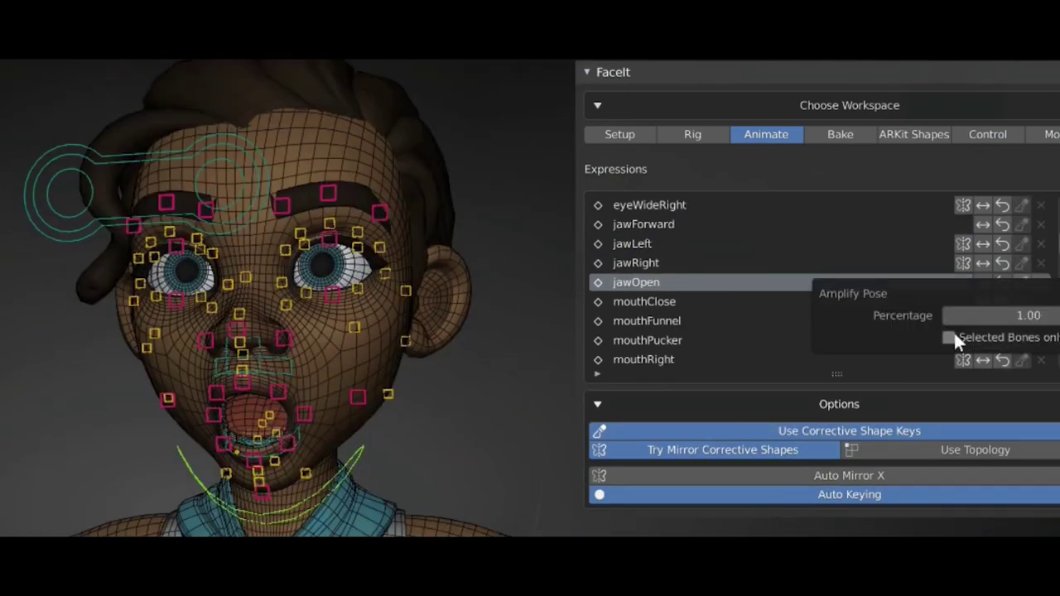
left_click(949, 338)
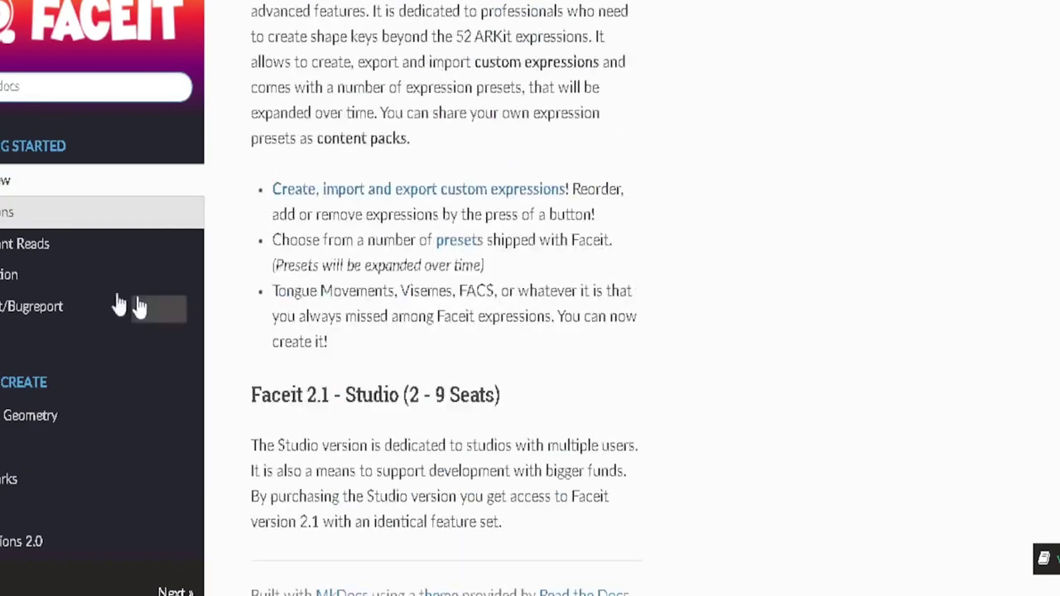
Step: In the Faceit docs sidebar, go from Important Reads to the Prepare Geometry page
left_click(38, 243)
scroll(426, 277, "down", 10)
scroll(531, 331, "down", 10)
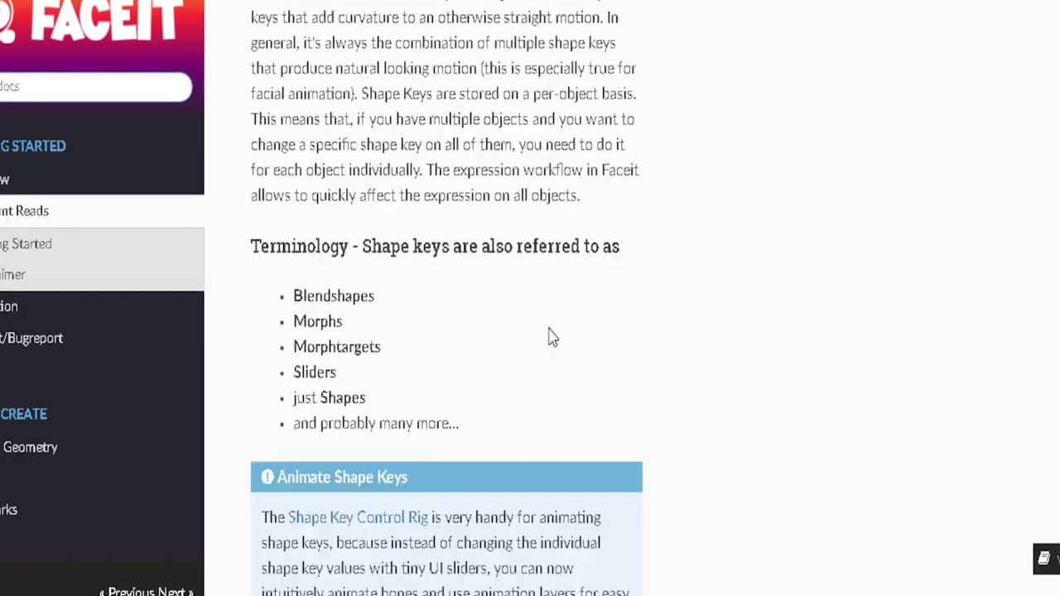
left_click(99, 447)
scroll(530, 280, "down", 10)
scroll(530, 279, "down", 4)
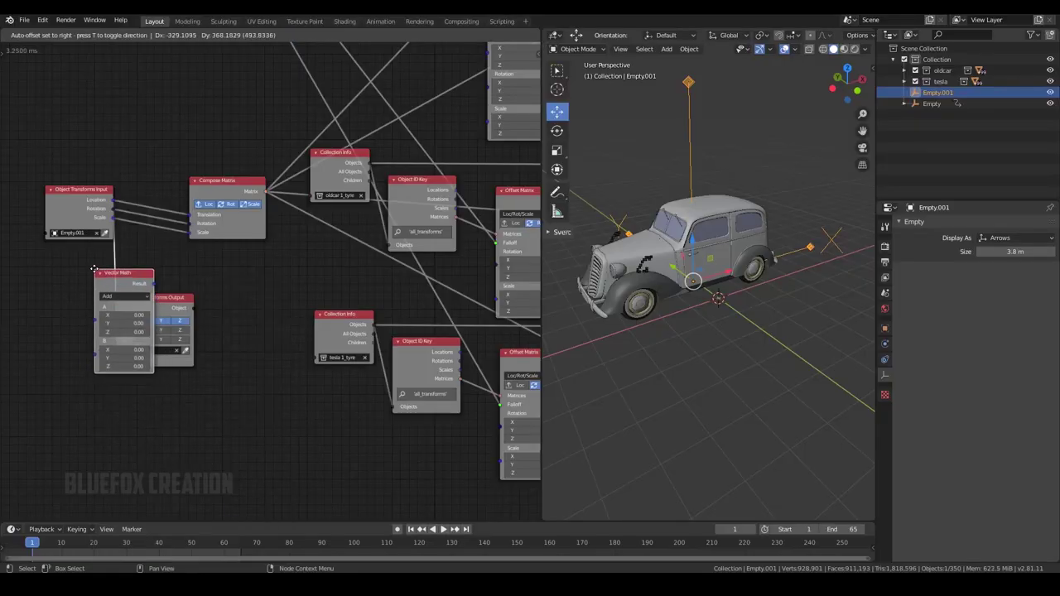
Step: Insert an Add Vector Math node on the Empty's location, preview playback, and set its B X value to 3.57
left_click(147, 275)
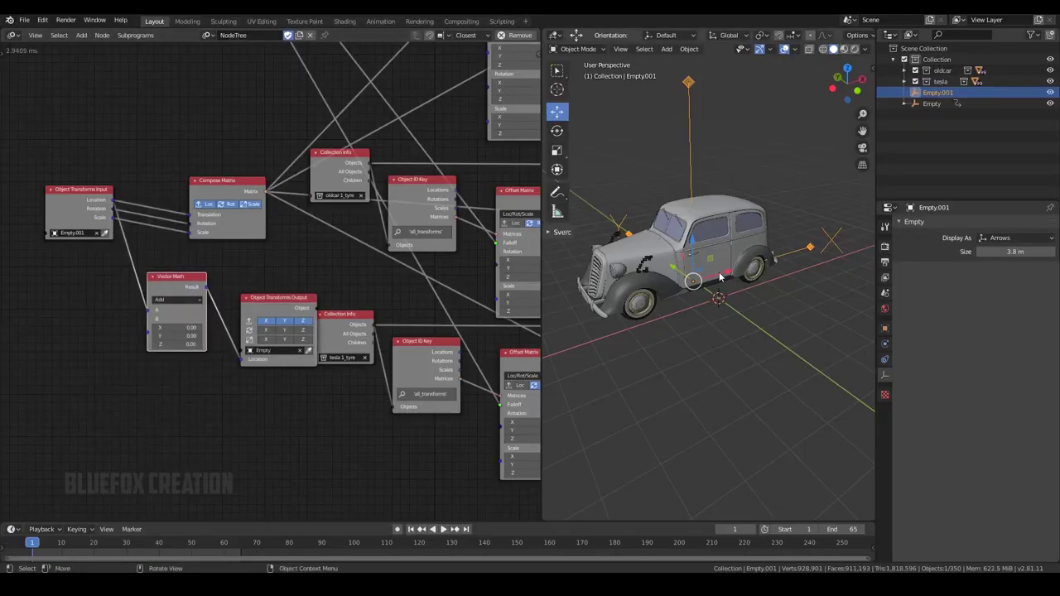
middle_click_drag(714, 325, 701, 294)
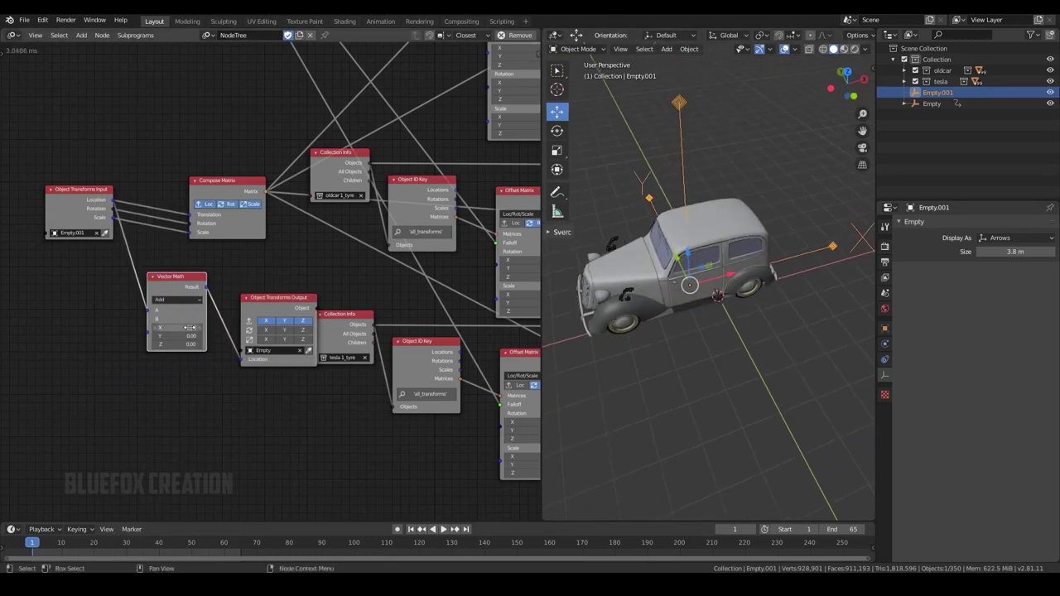
key("space")
left_click_drag(232, 543, 101, 546)
key("space")
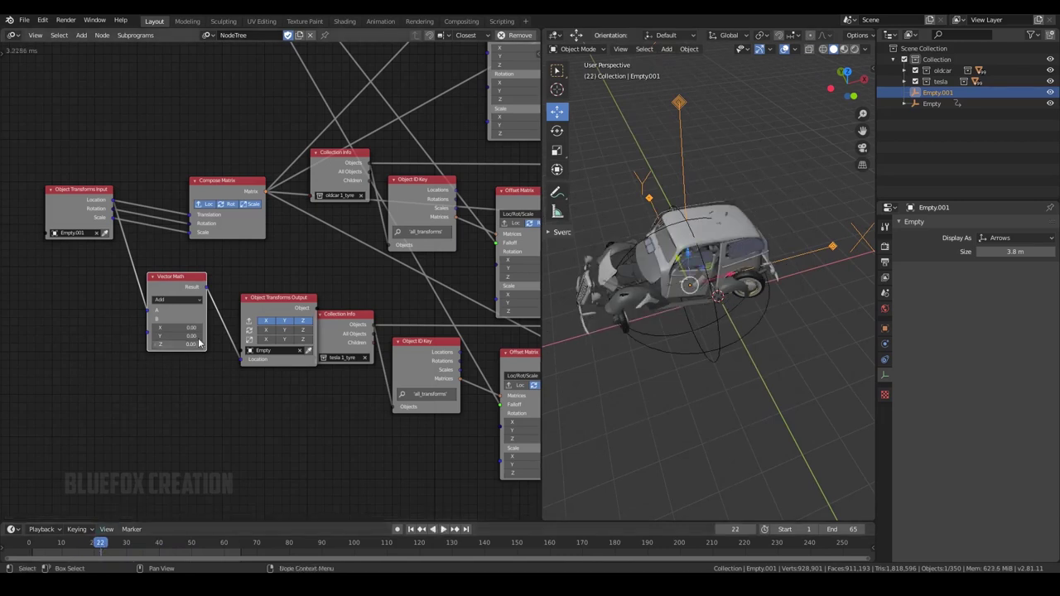
left_click_drag(189, 328, 196, 327)
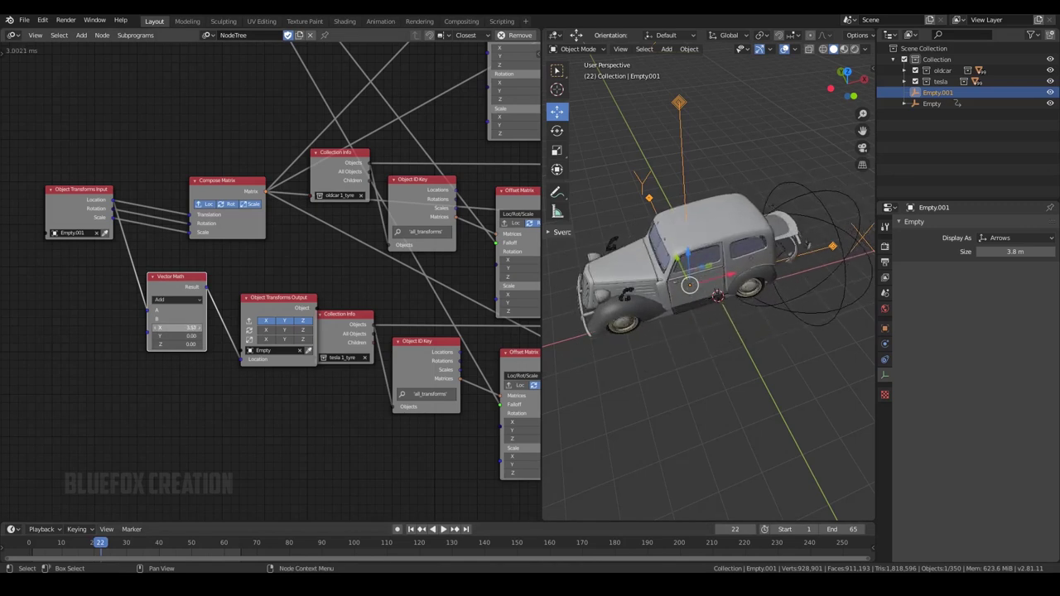
key("shift+Left")
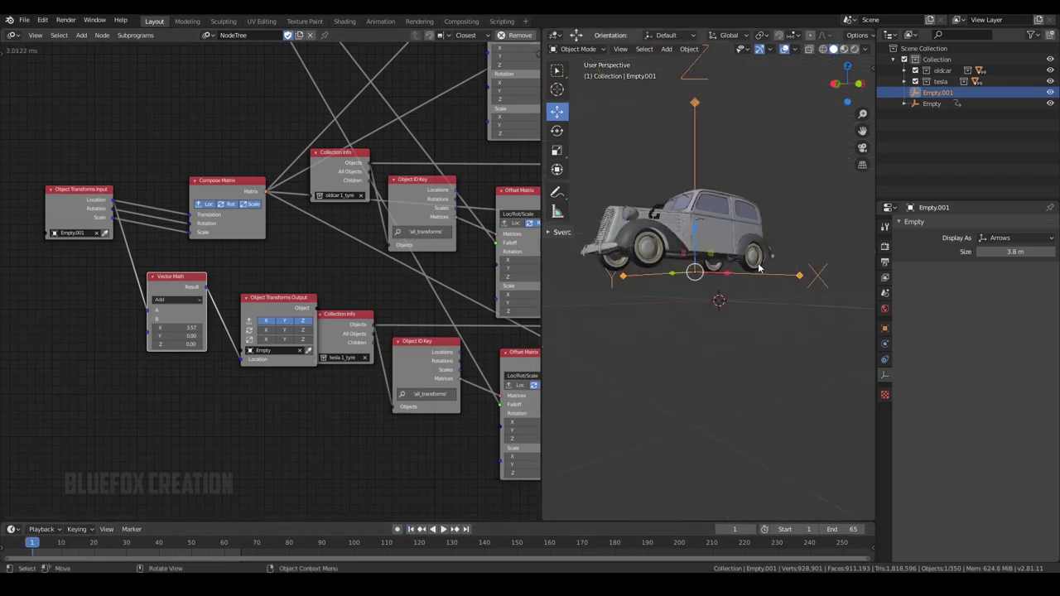